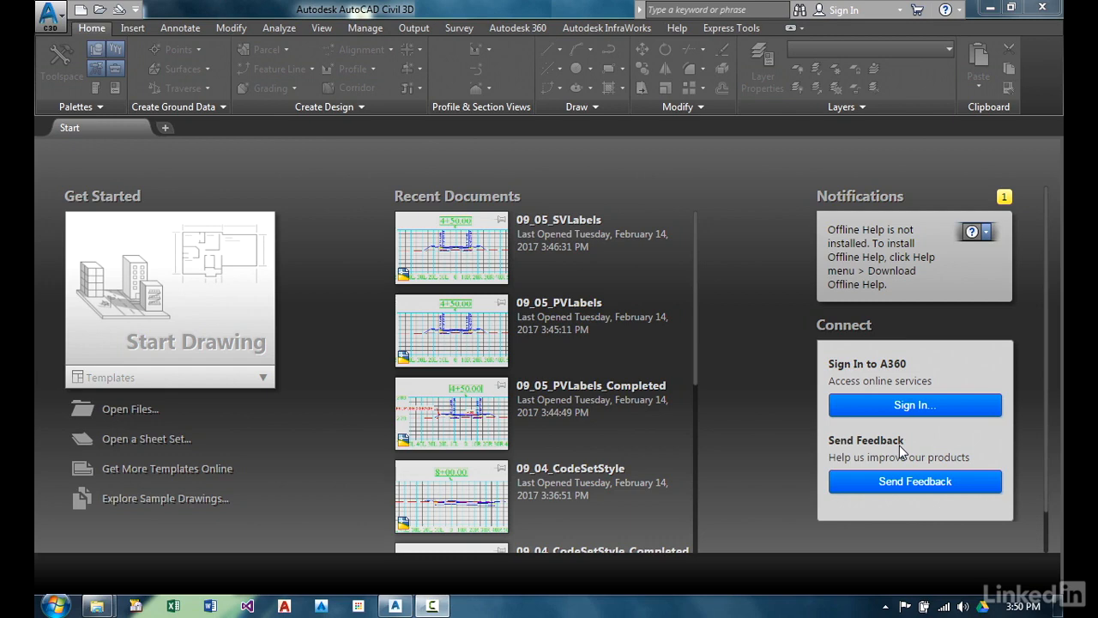
- Open the drawing 09_05_SVLabels.dwg from the Ch09 folder
left_click(98, 9)
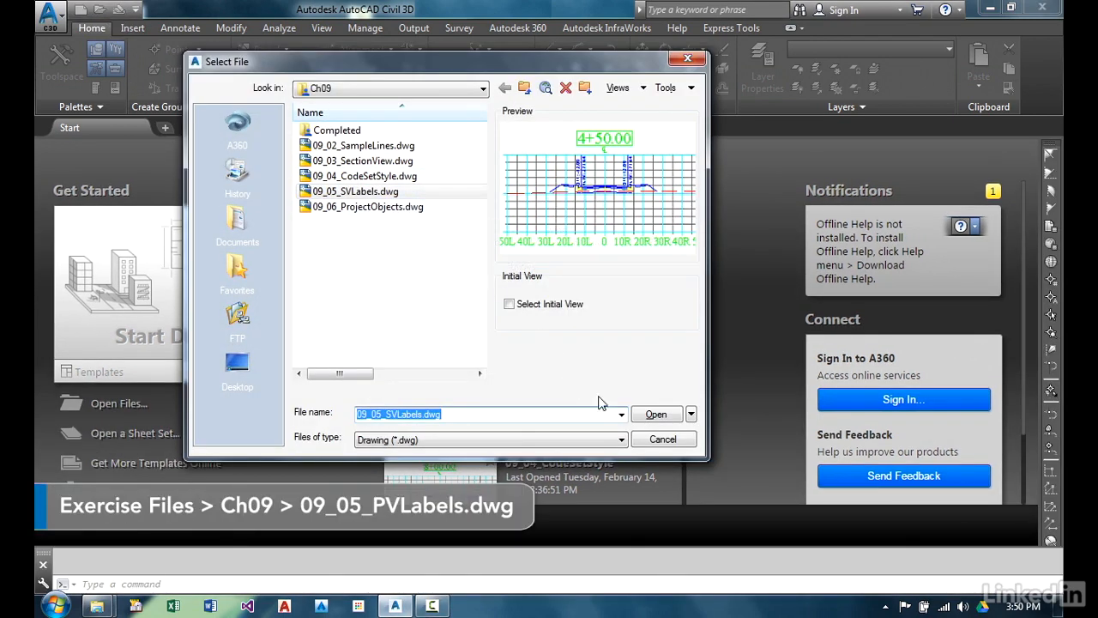
left_click(656, 415)
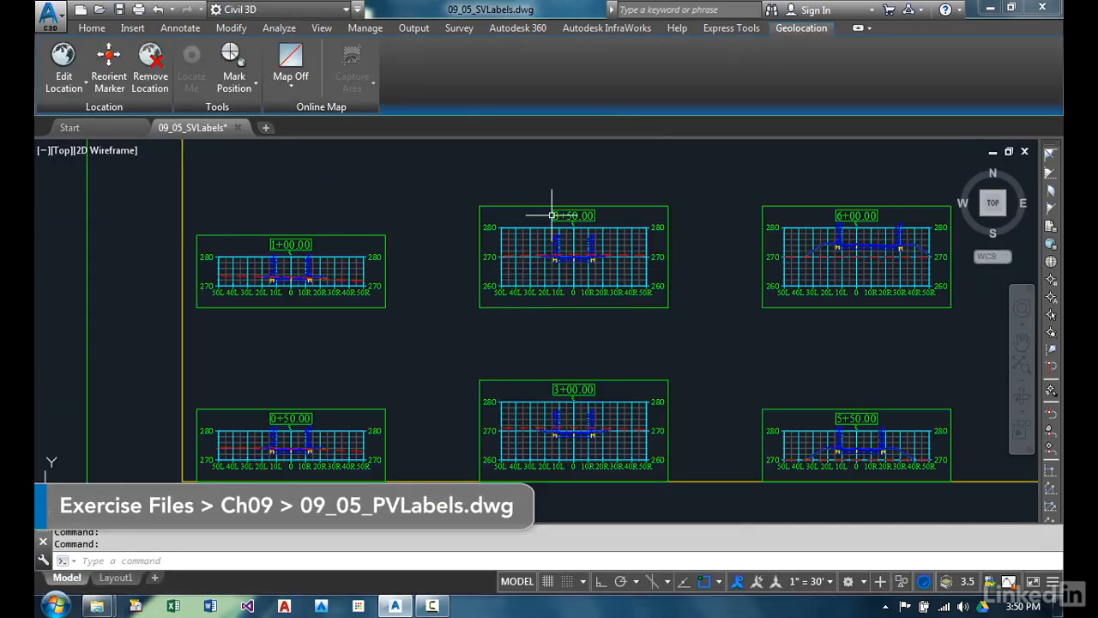
- Add an offset elevation label to section view 4+50.00 on the left daylight slope, about 25 ft left of the centerline
middle_click_drag(549, 172, 533, 413)
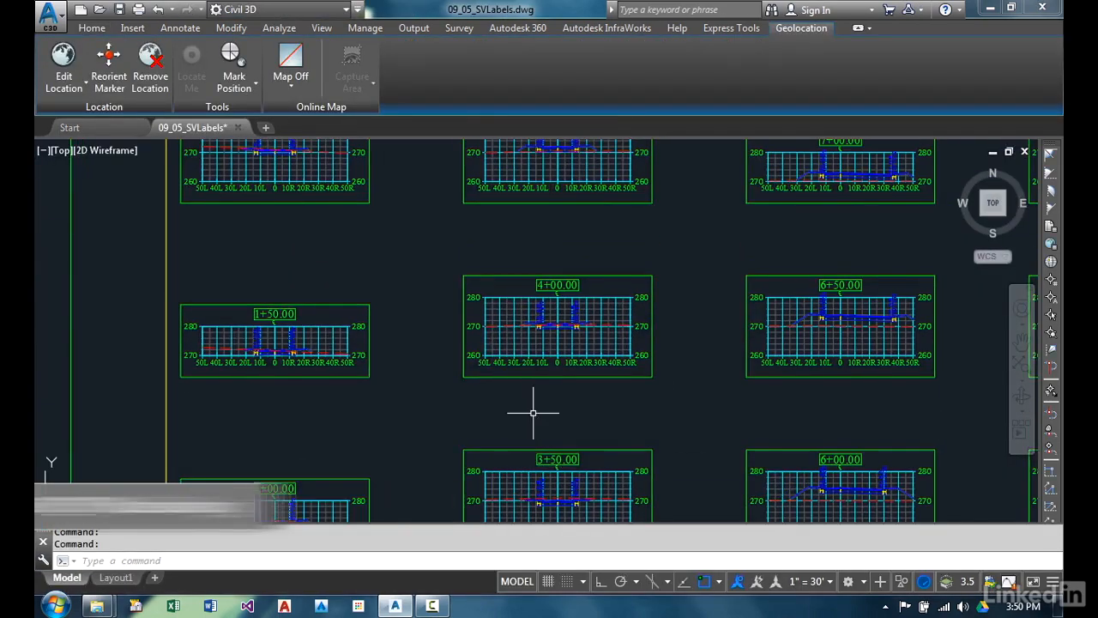
middle_click_drag(561, 152, 531, 297)
scroll(531, 278, "up", 1)
scroll(532, 268, "up", 2)
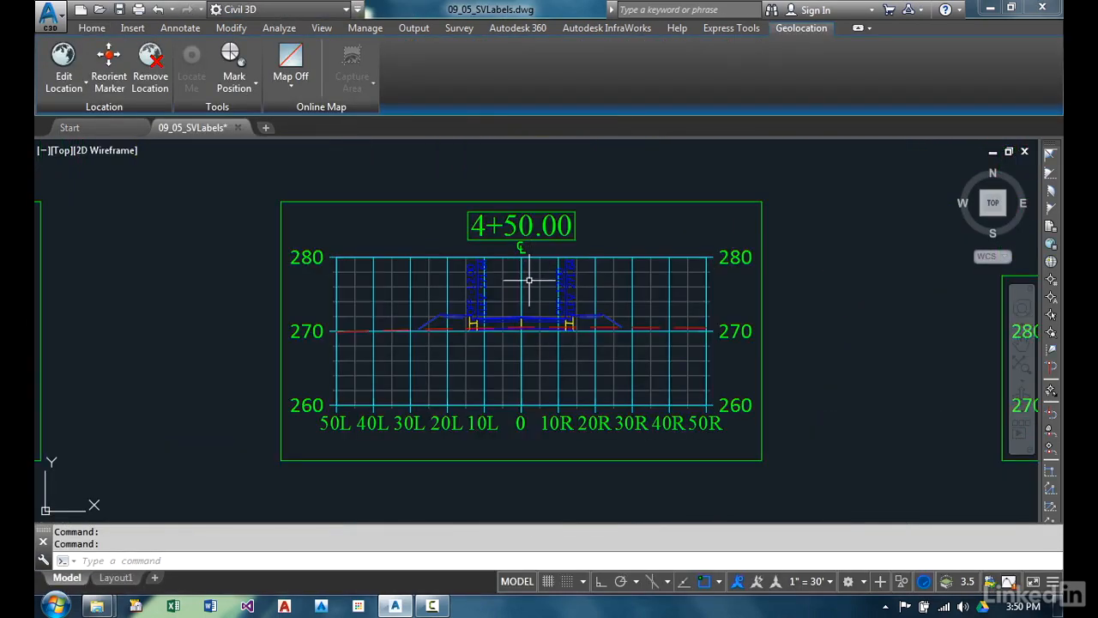
middle_click_drag(481, 326, 461, 315)
scroll(461, 315, "up", 2)
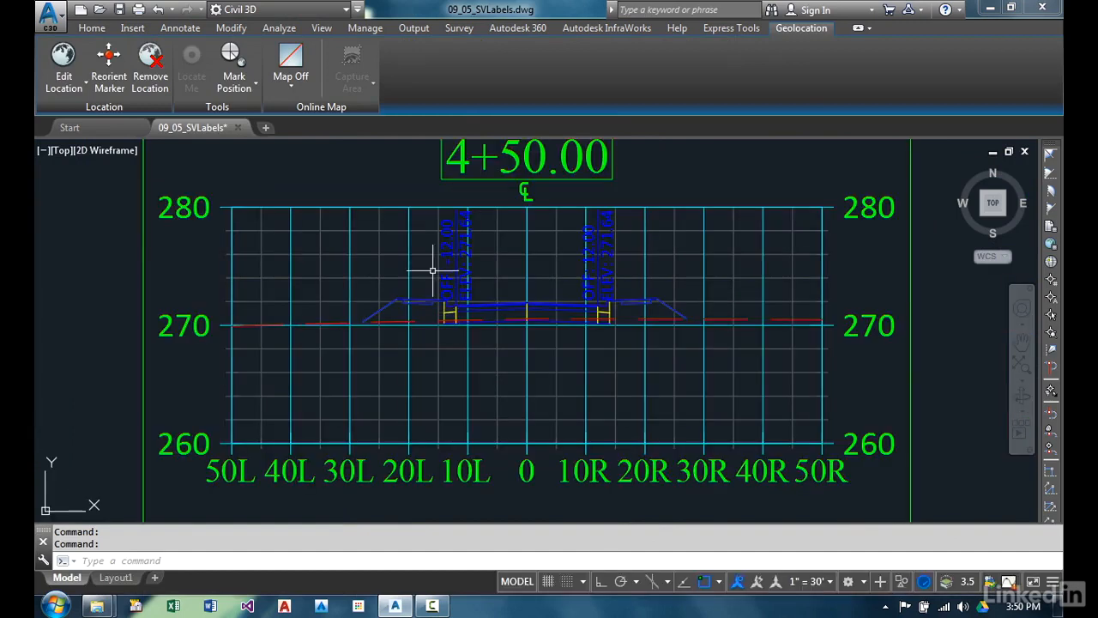
left_click(414, 228)
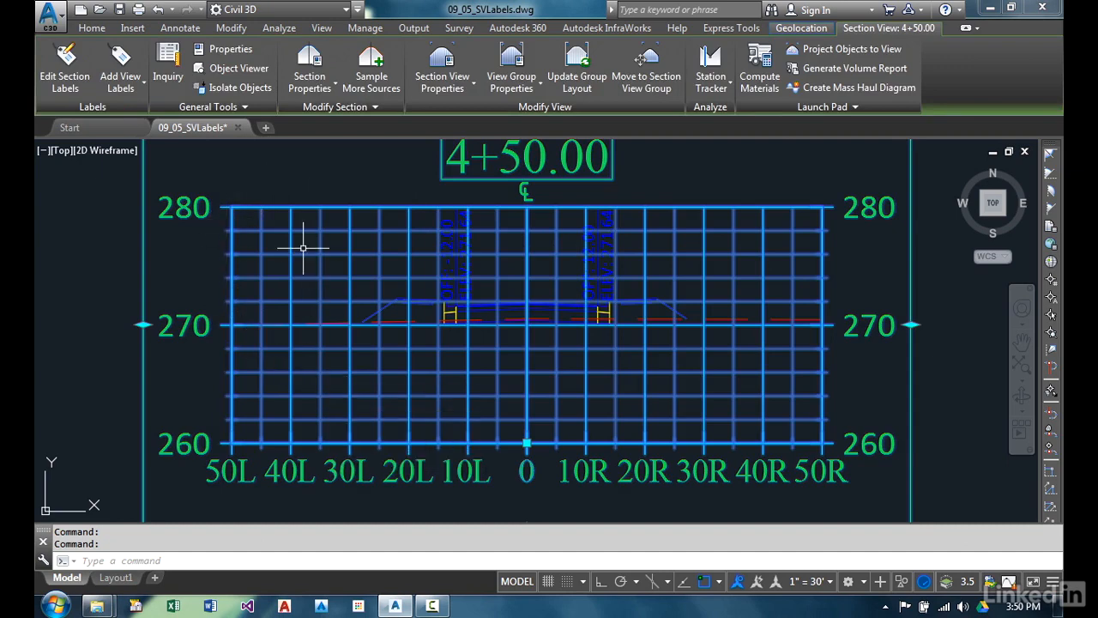
left_click(121, 93)
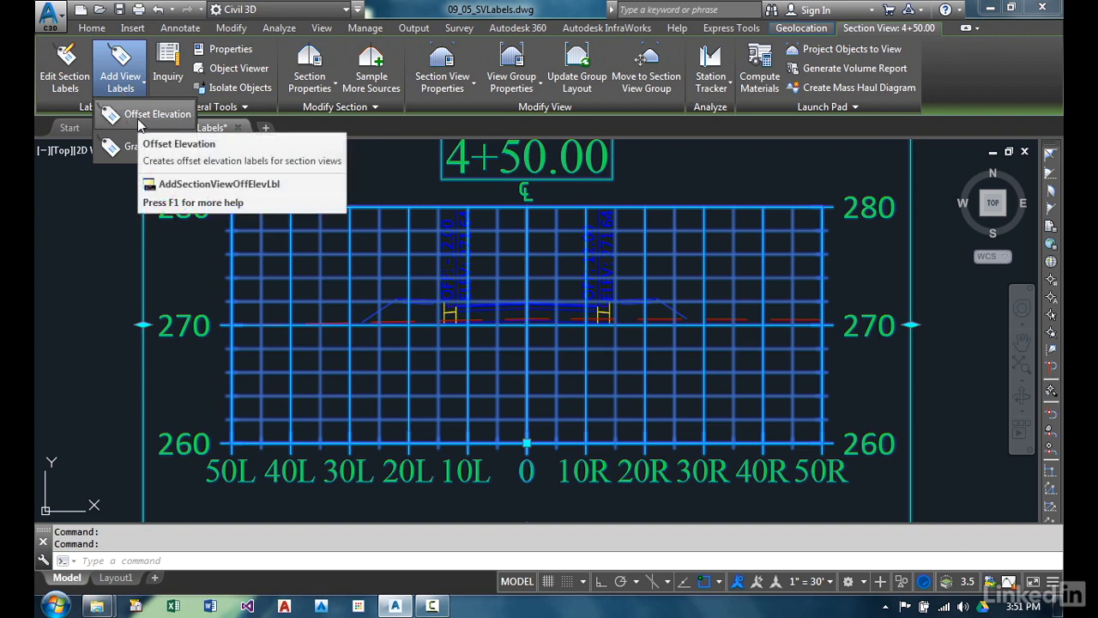
left_click(137, 118)
scroll(369, 305, "up", 6)
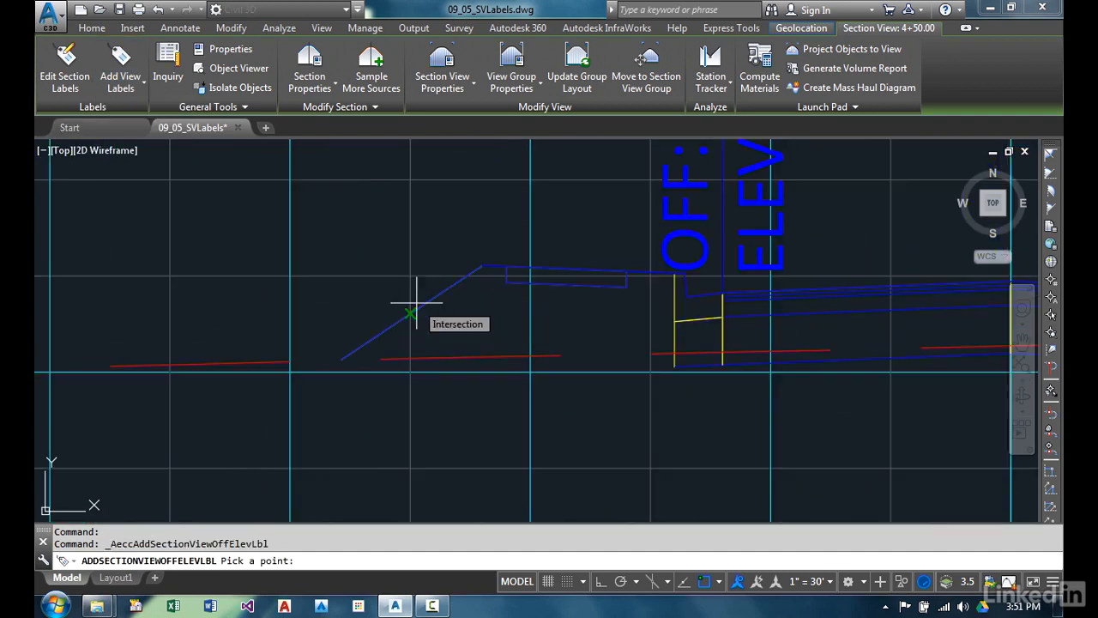
left_click(416, 302)
scroll(363, 252, "down", 4)
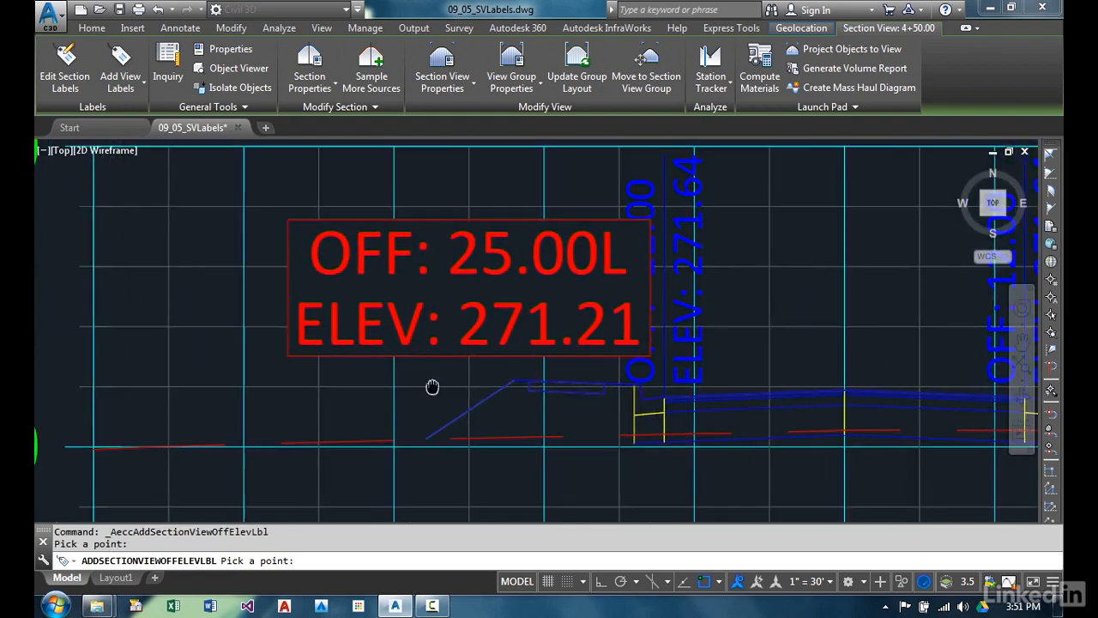
key("Escape")
key("Escape")
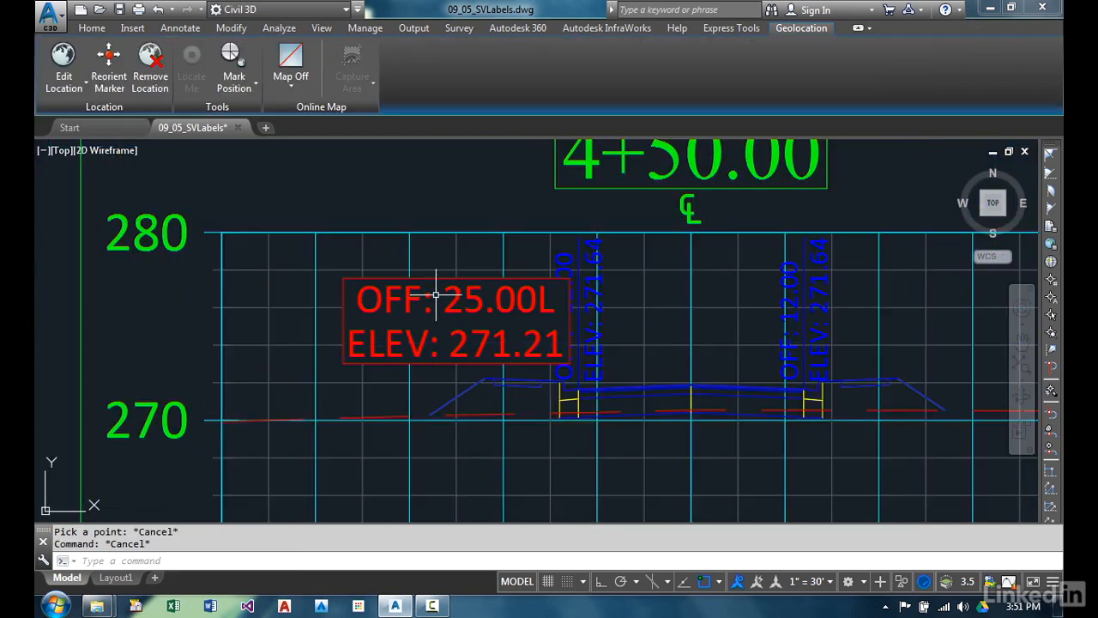
- Turn off object snap and move the offset elevation label up and left of the slope so its leader points to it
left_click(453, 287)
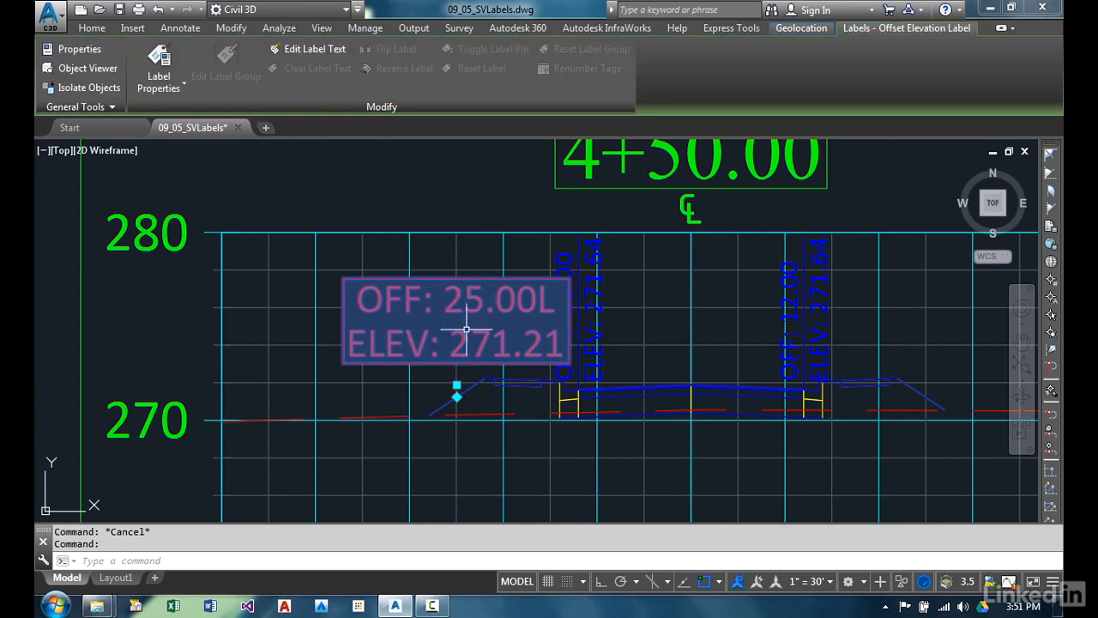
left_click(456, 392)
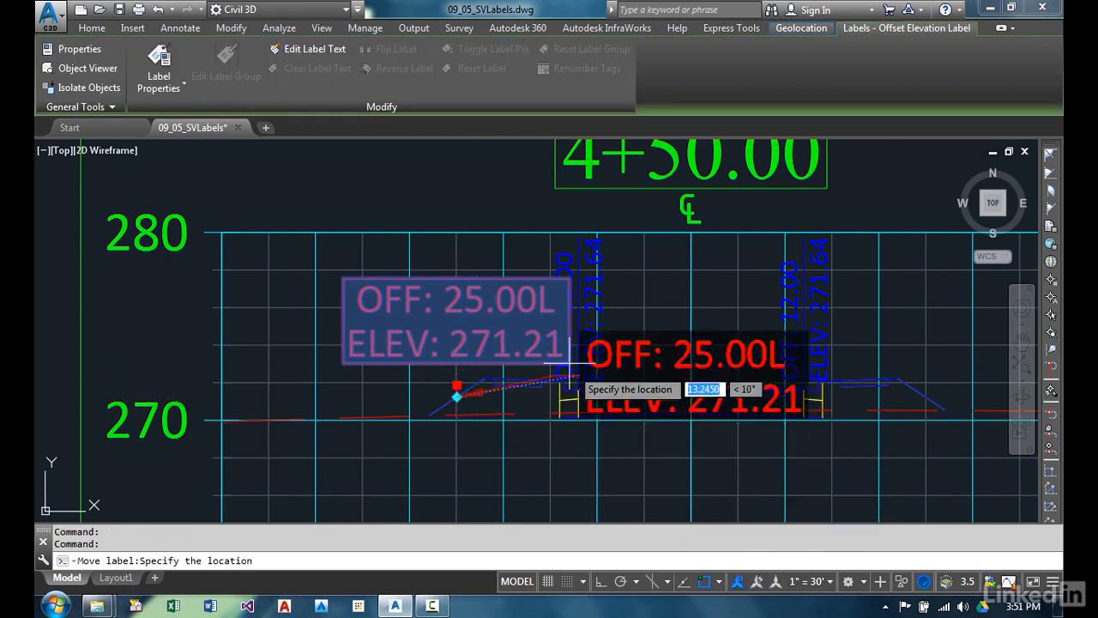
left_click(704, 583)
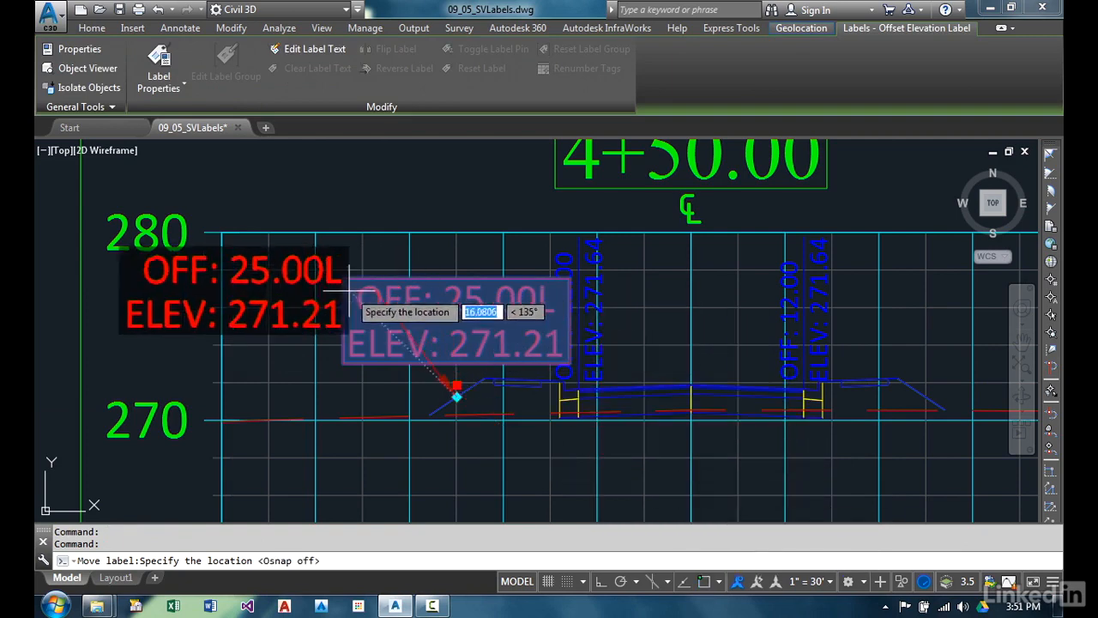
left_click(338, 316)
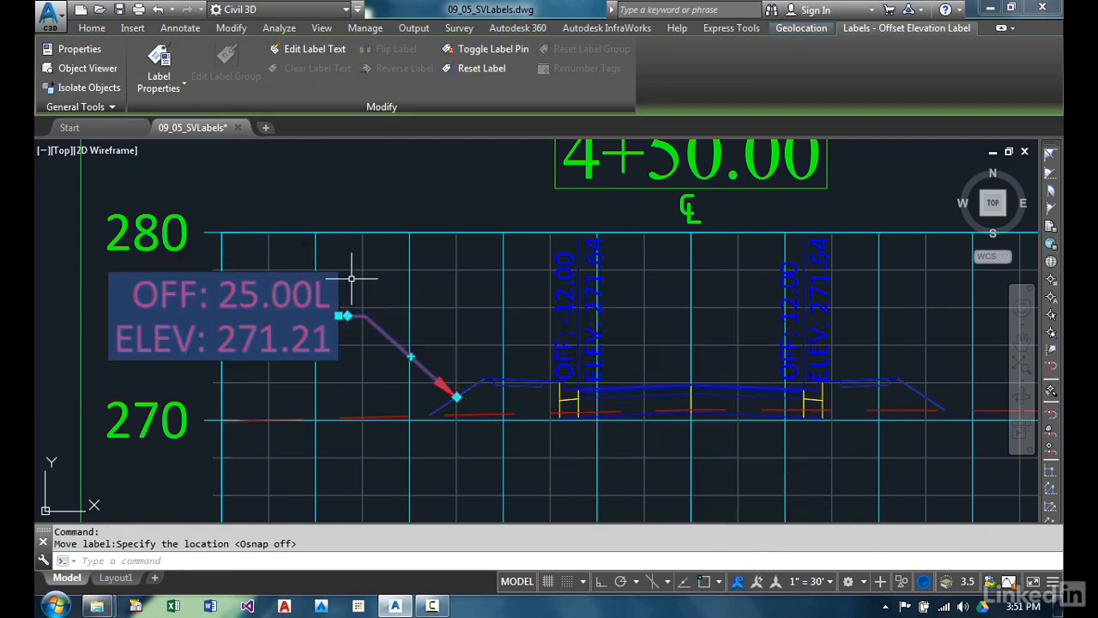
- Replace the offset elevation label's contents with the text PROPOSED GRADE
left_click(326, 49)
left_click_drag(517, 194, 579, 262)
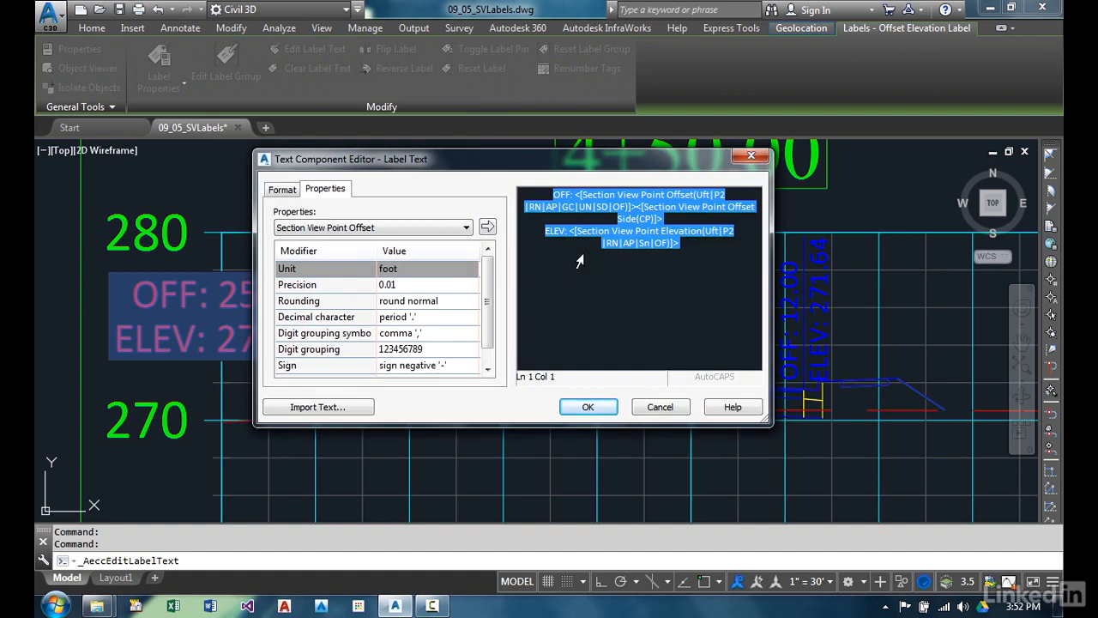
type("PROPOSED ")
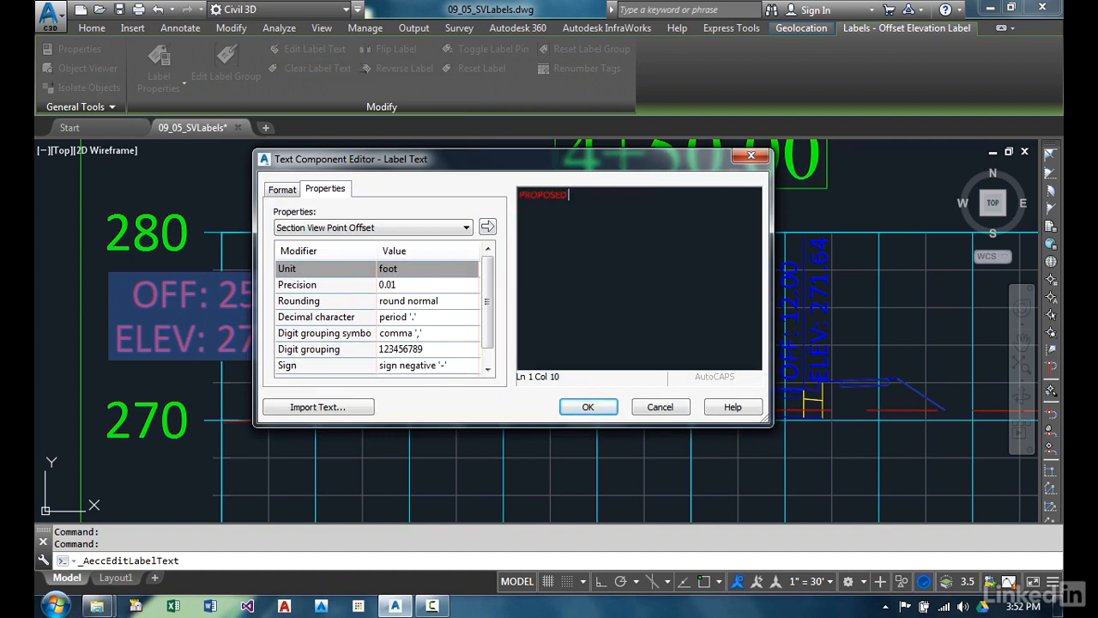
type("GRADE")
left_click(588, 407)
middle_click_drag(385, 319, 500, 320)
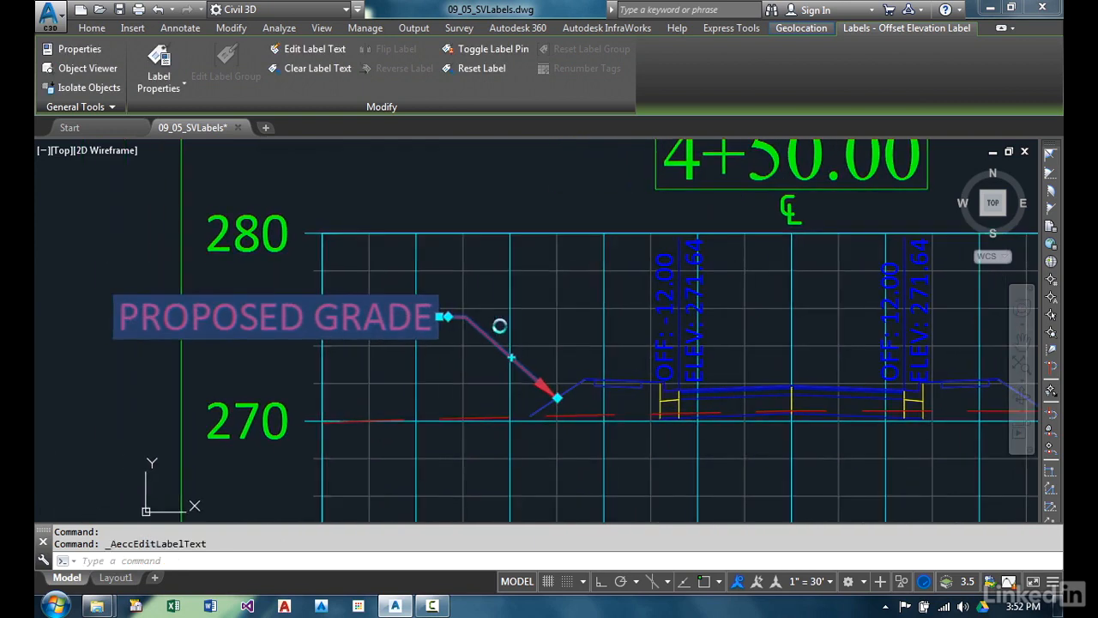
key("Escape")
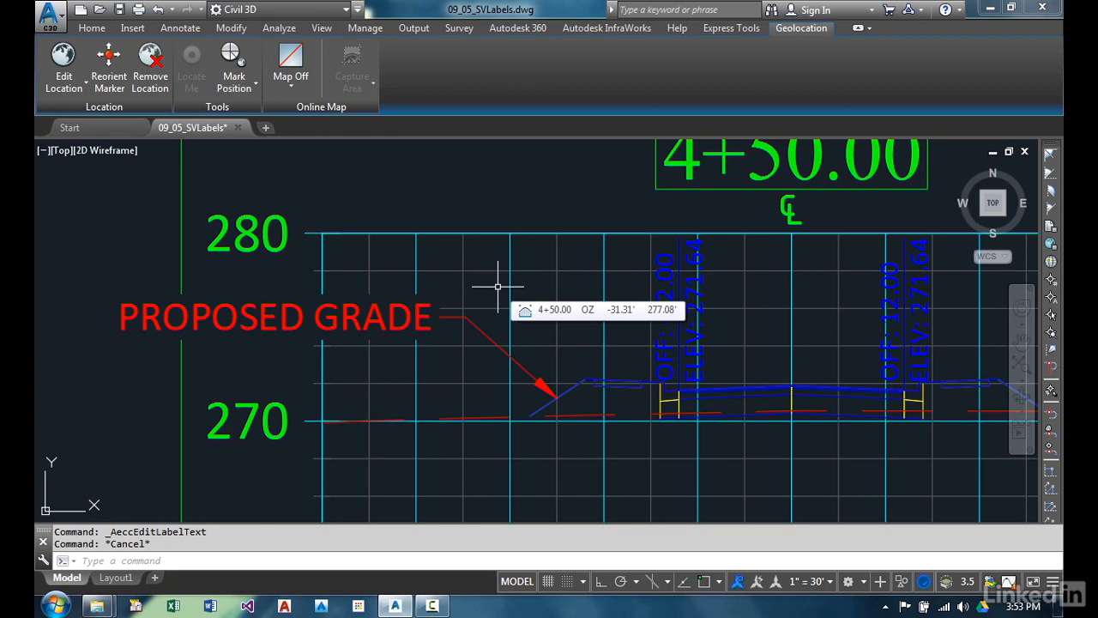
- Add a grade label to section view 4+50.00 from the right pavement edge to the centerline crown, with object snap turned on
middle_click_drag(581, 301, 358, 296)
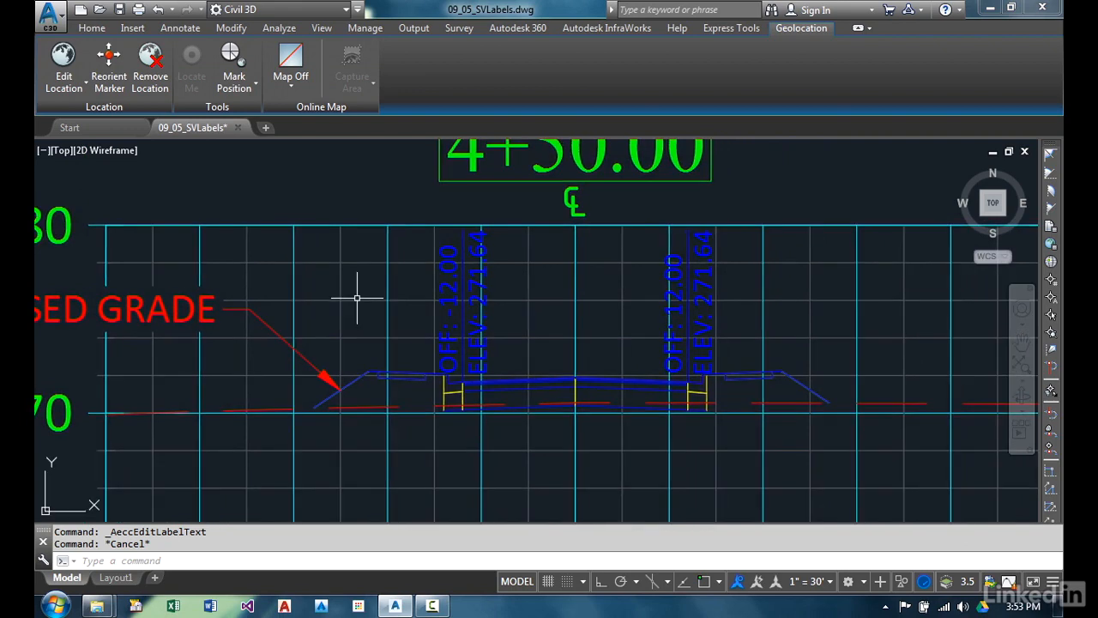
left_click(618, 299)
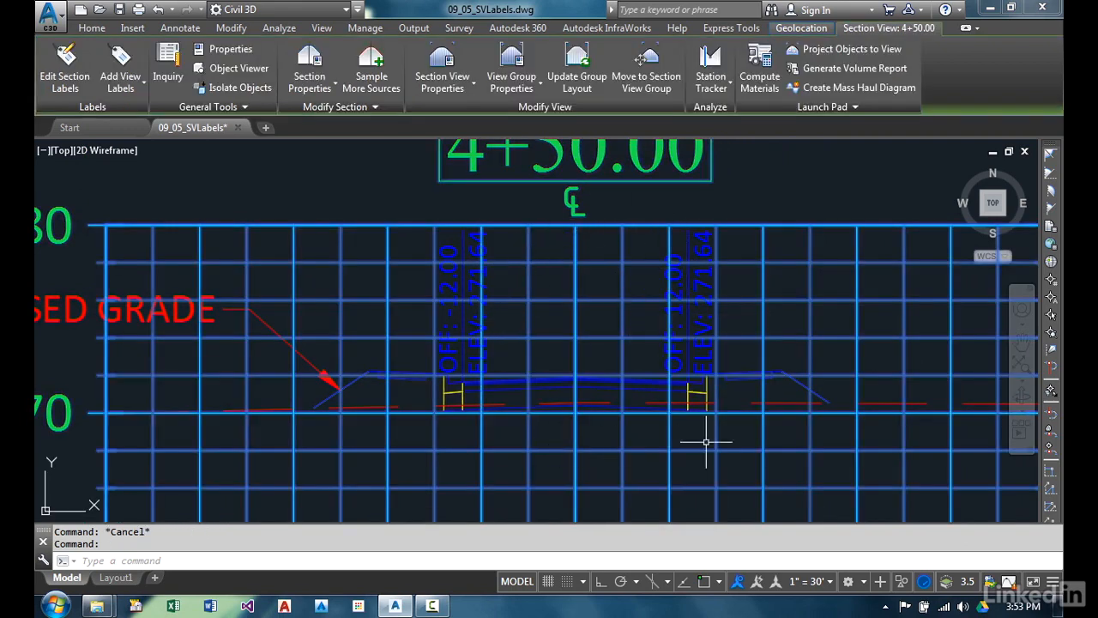
left_click(135, 83)
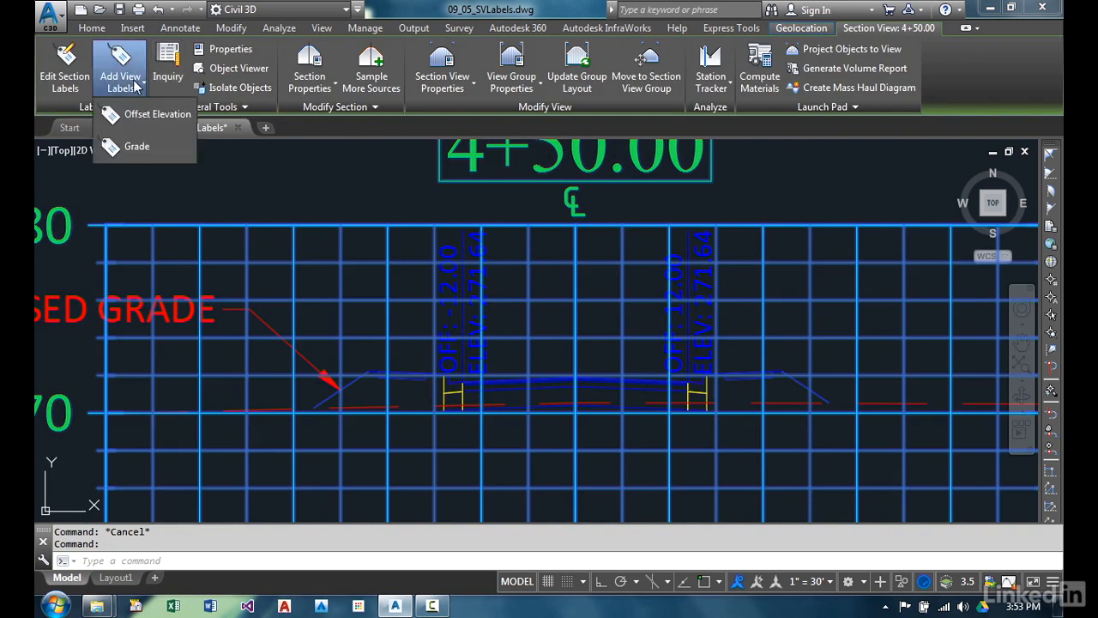
left_click(137, 149)
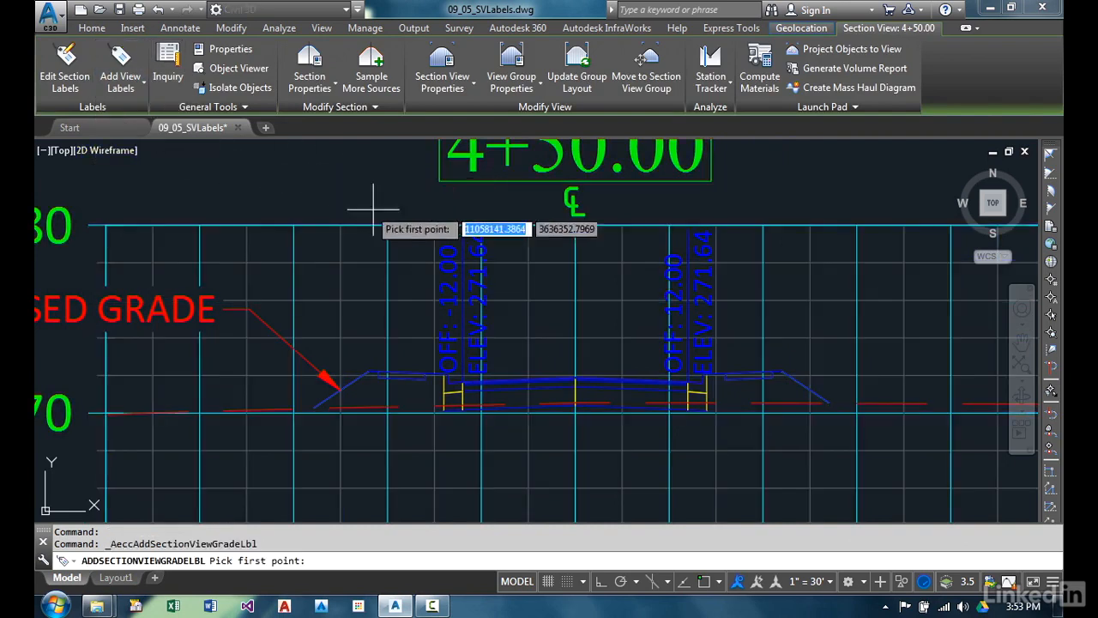
scroll(665, 385, "up", 4)
scroll(667, 385, "up", 2)
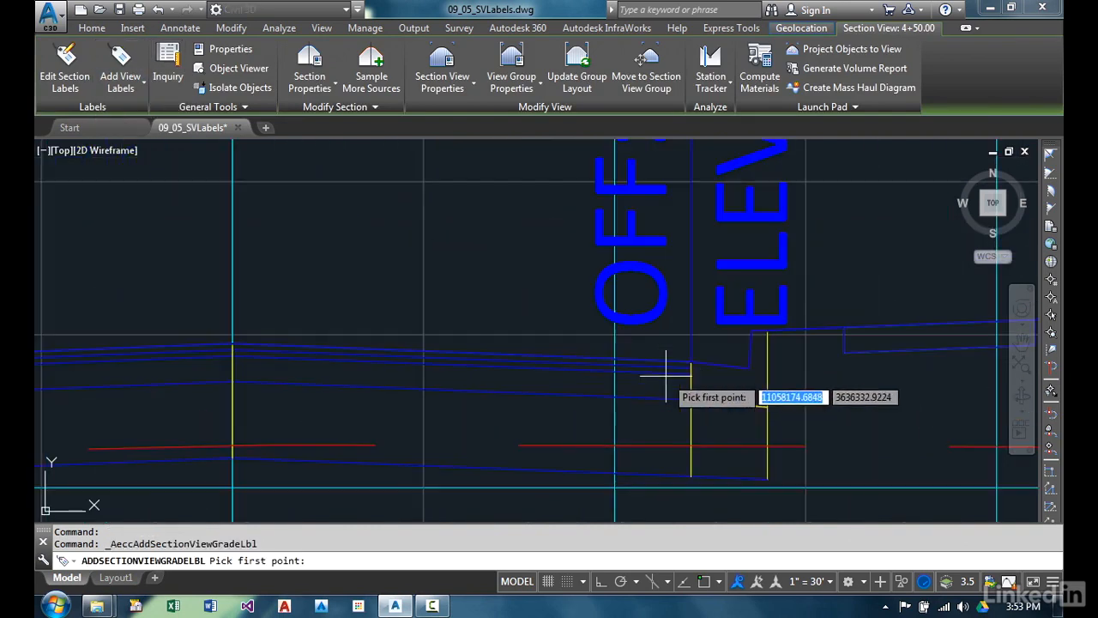
key("F3")
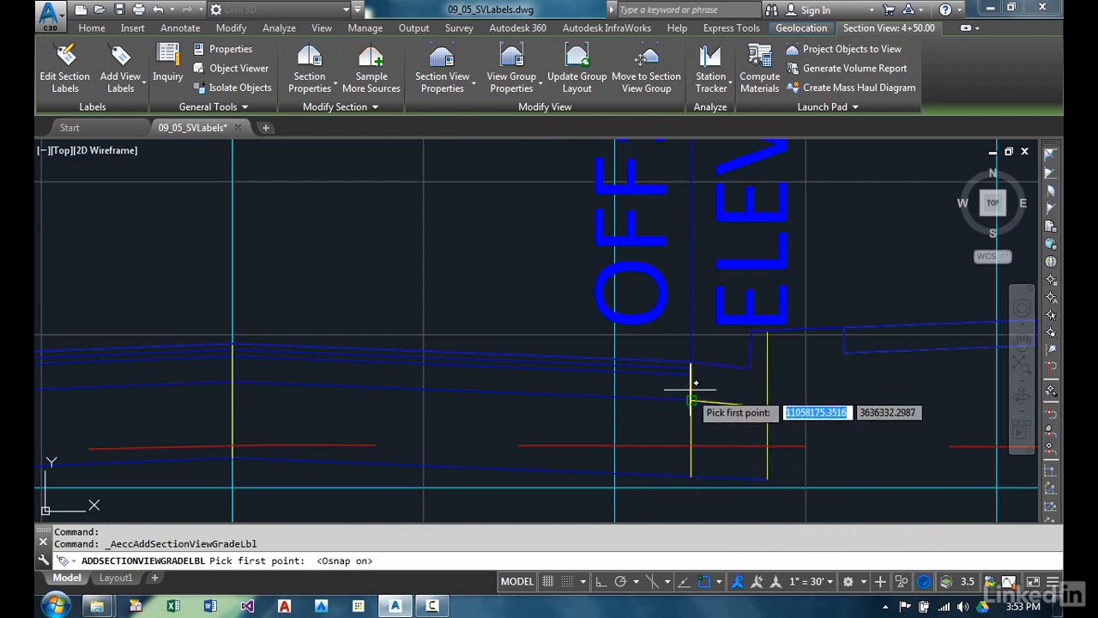
left_click(682, 347)
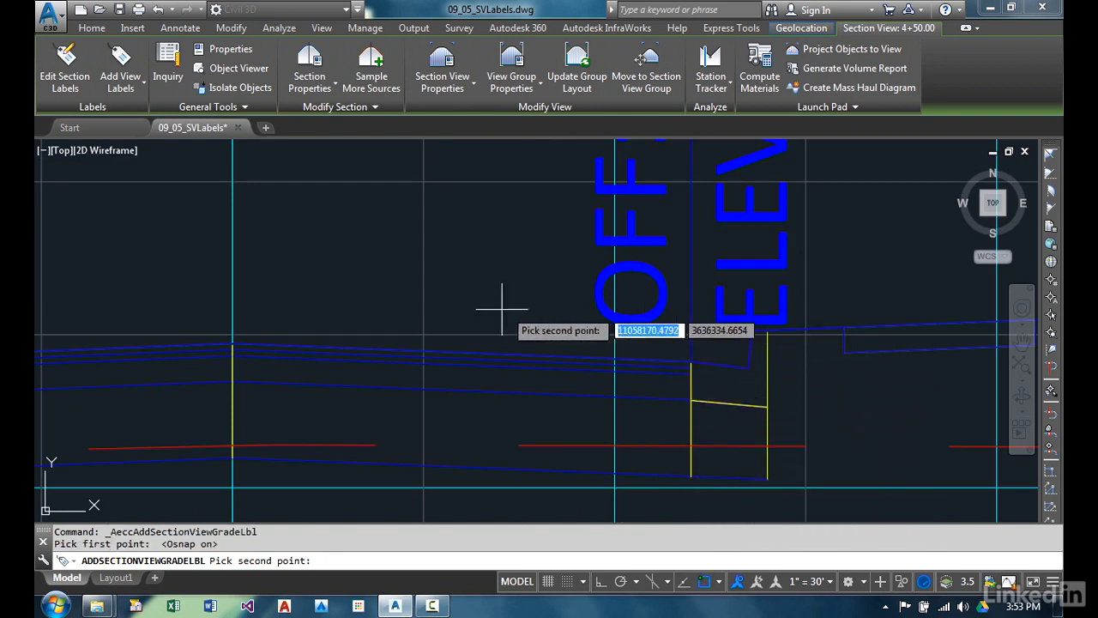
left_click(233, 343)
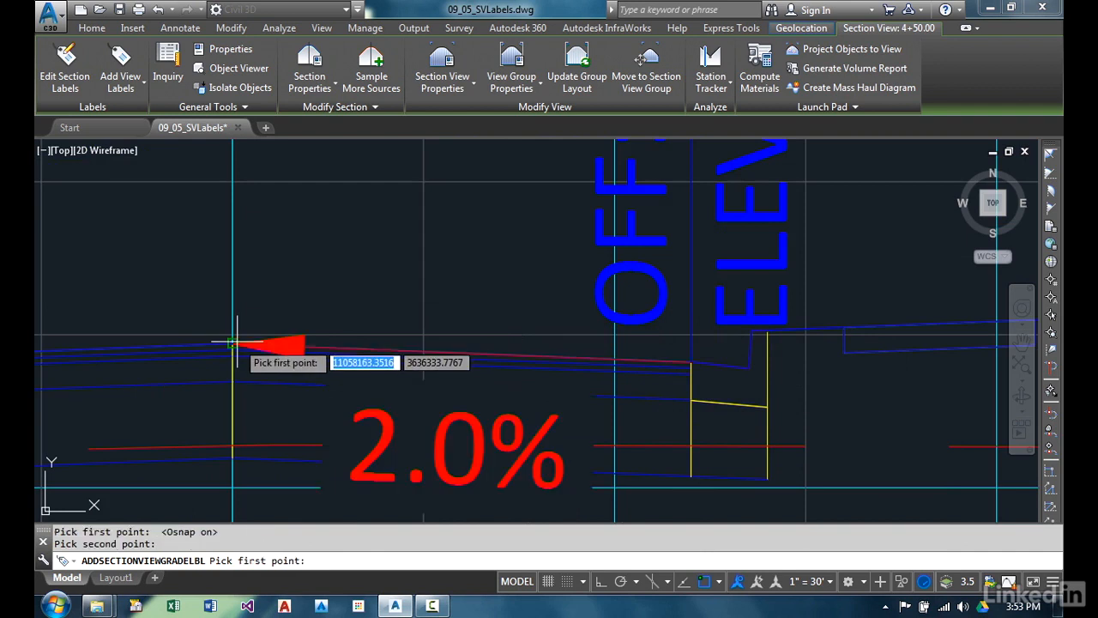
key("Escape")
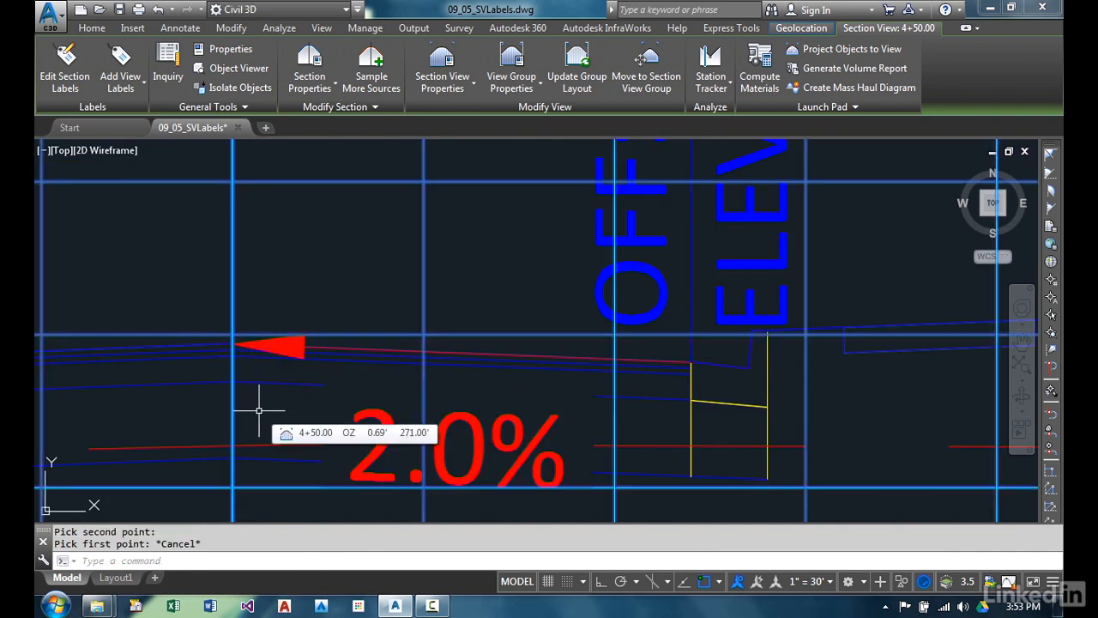
scroll(270, 420, "down", 3)
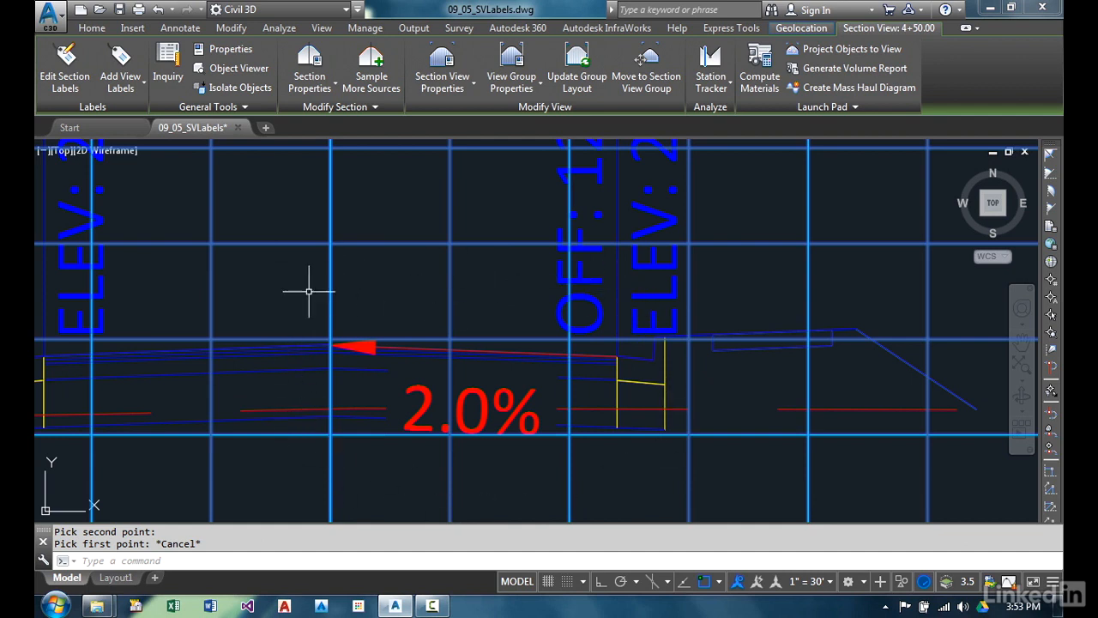
left_click(127, 88)
scroll(303, 247, "down", 4)
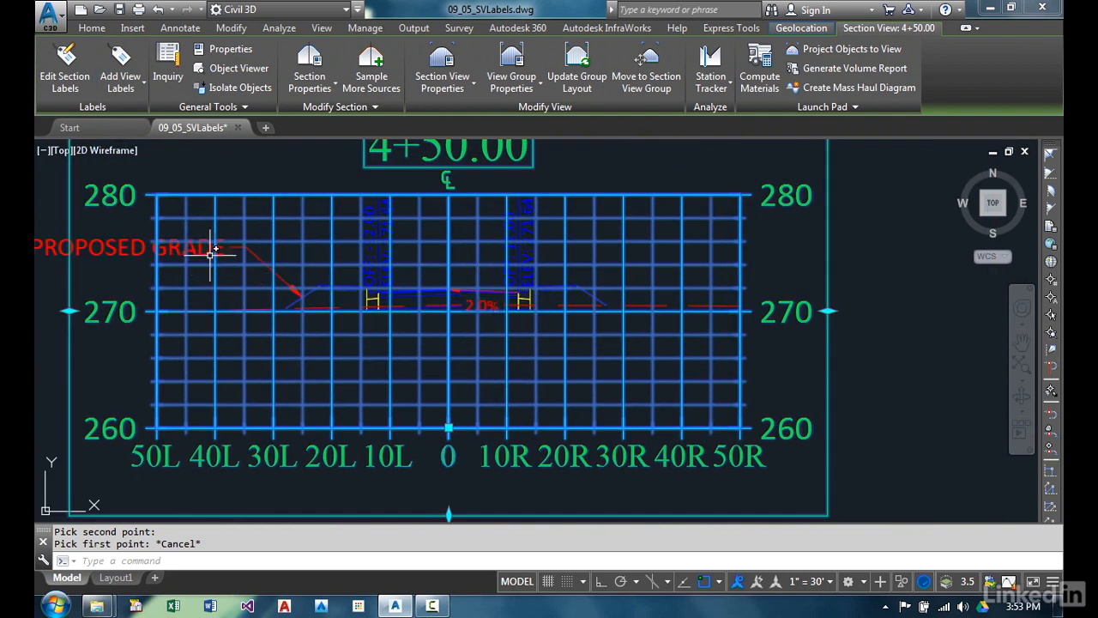
middle_click_drag(257, 276, 337, 305)
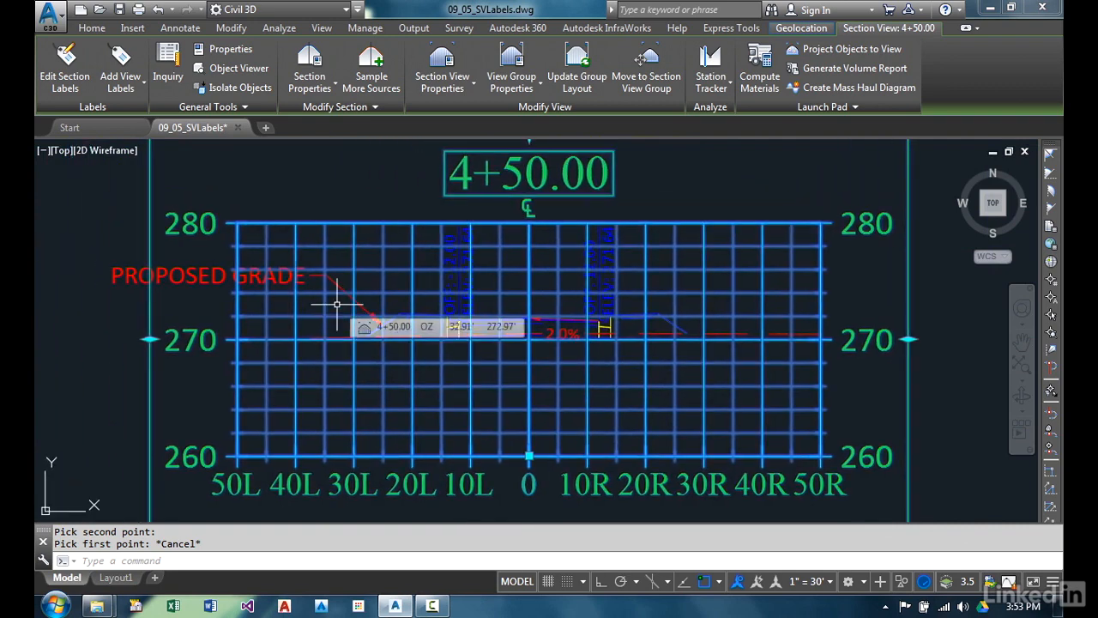
key("Escape")
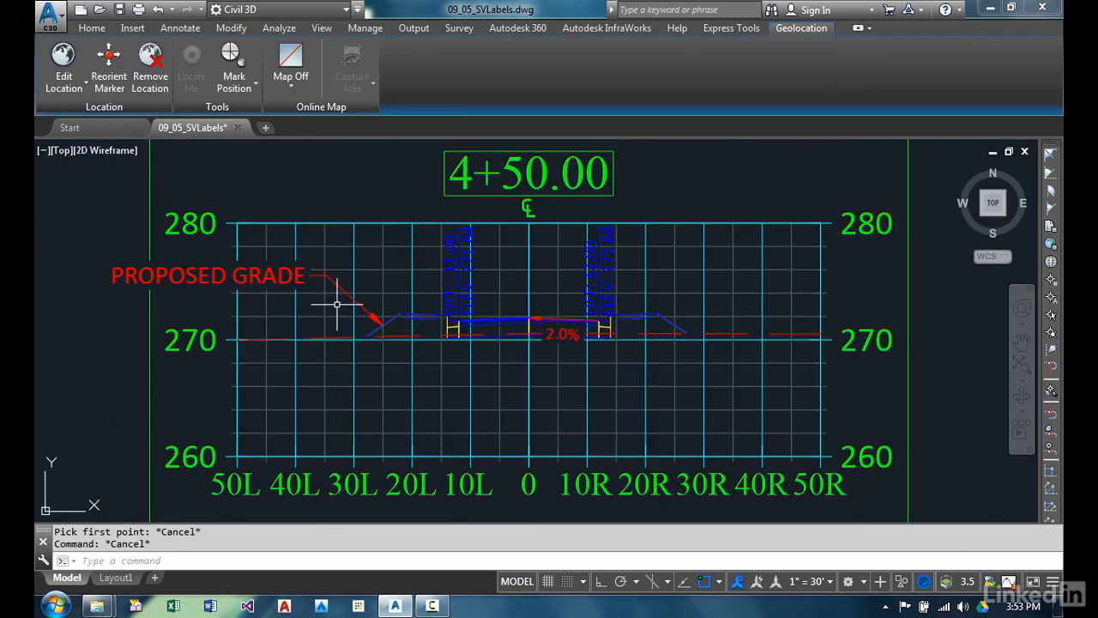